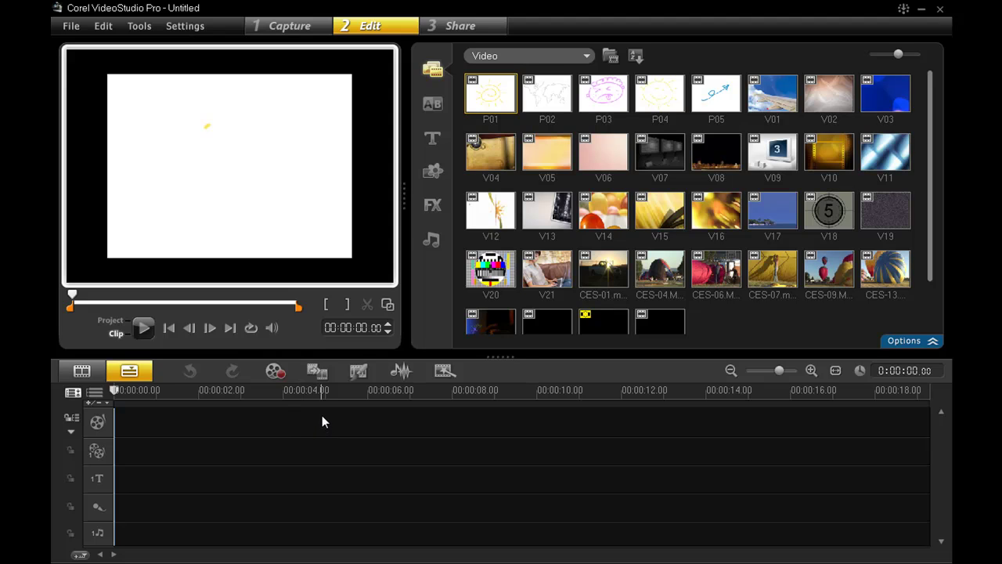
- Record a roughly 17-second voice-over, uvs100226-008.WAV, onto the voice track
{"action": "left_click", "coordinate": [273, 375]}
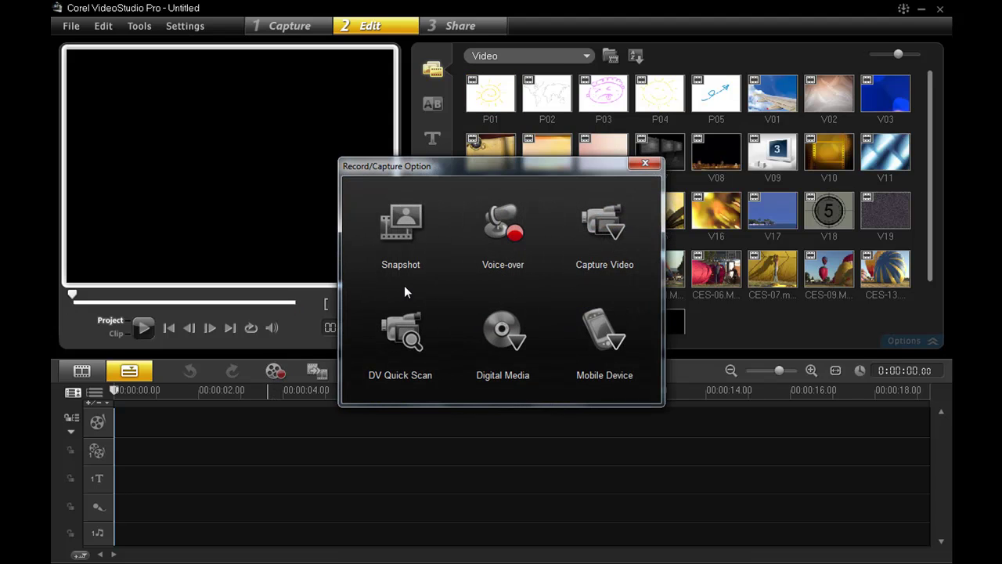
{"action": "left_click", "coordinate": [513, 232]}
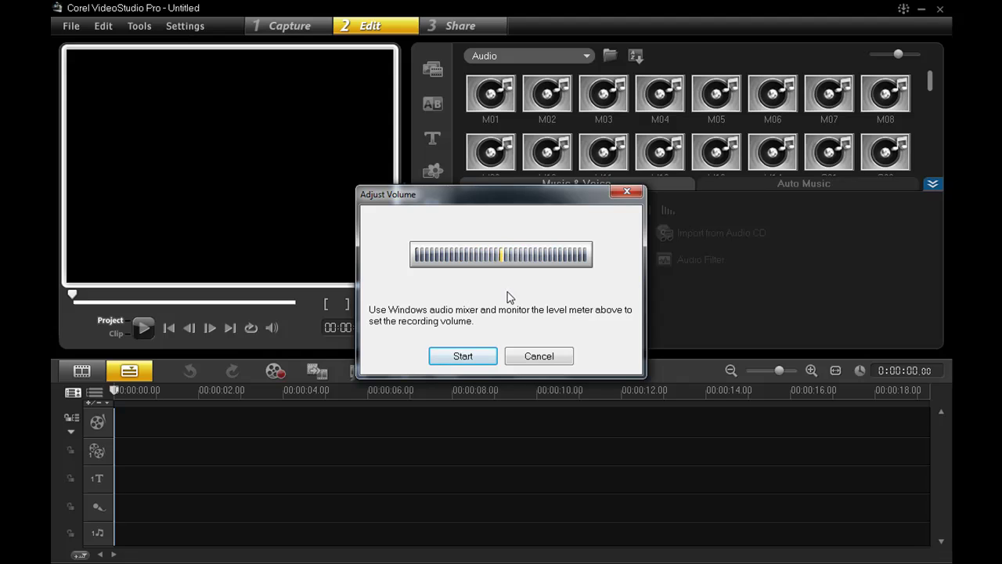
{"action": "left_click", "coordinate": [453, 358]}
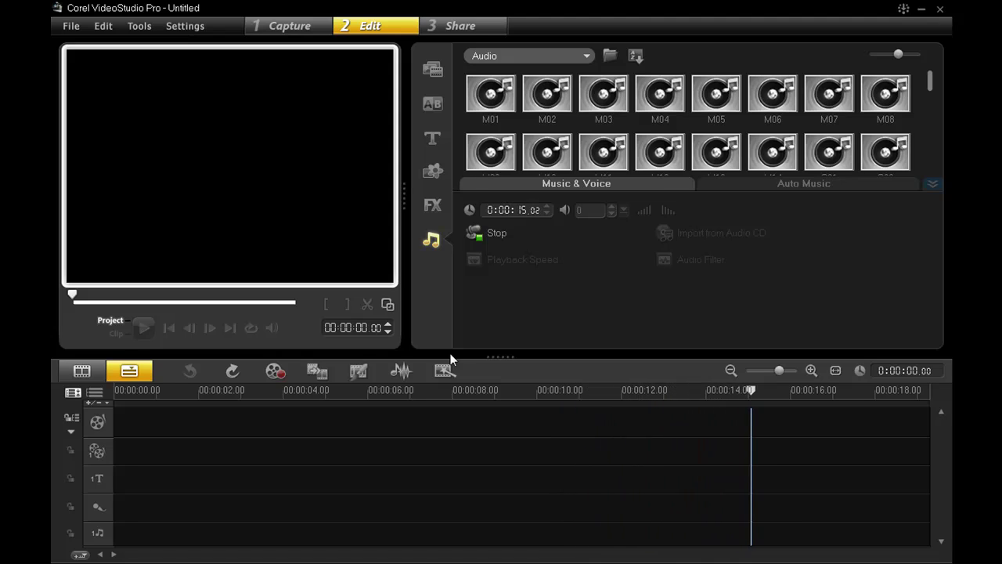
{"action": "left_click", "coordinate": [493, 427]}
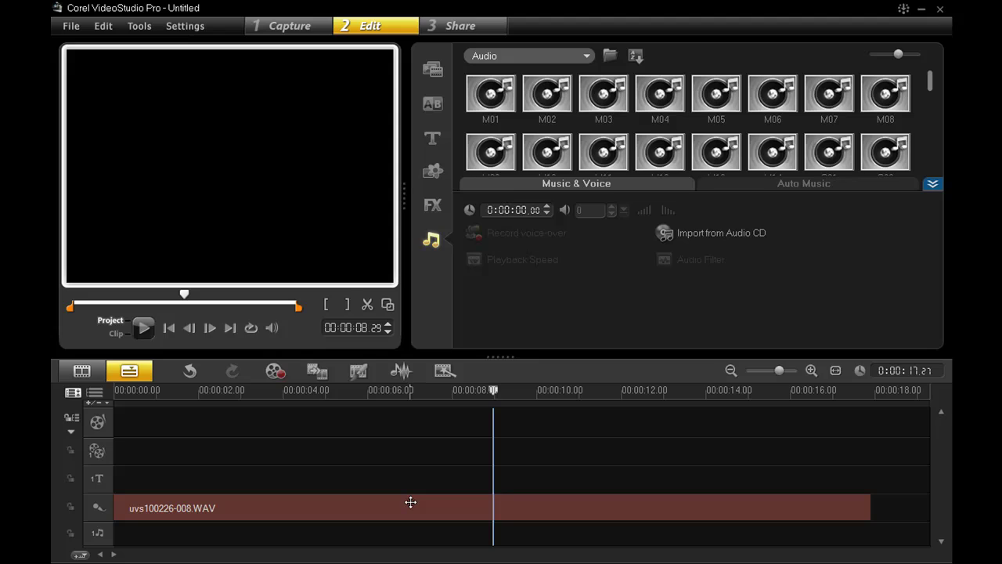
{"action": "left_click", "coordinate": [142, 328]}
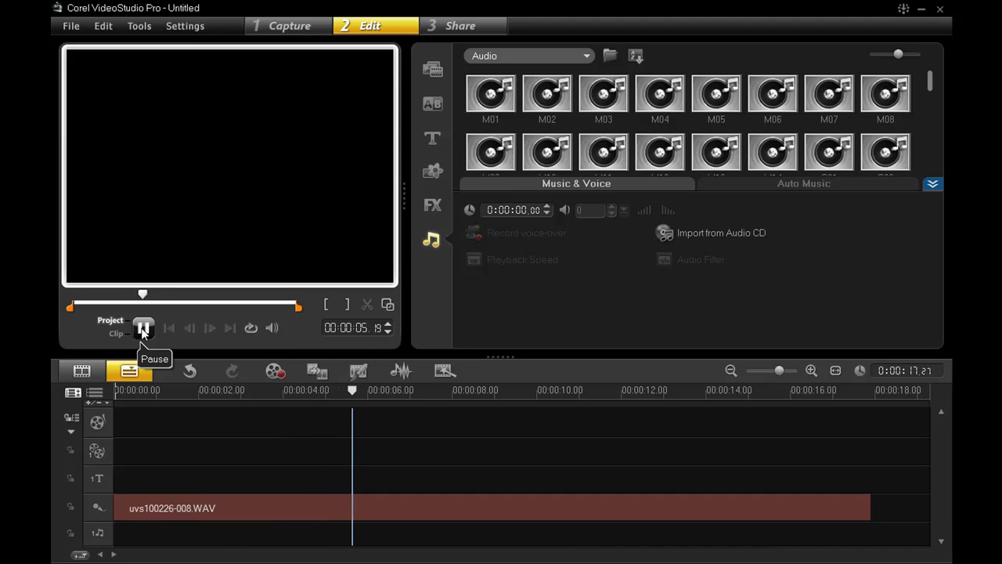
{"action": "left_click", "coordinate": [142, 328]}
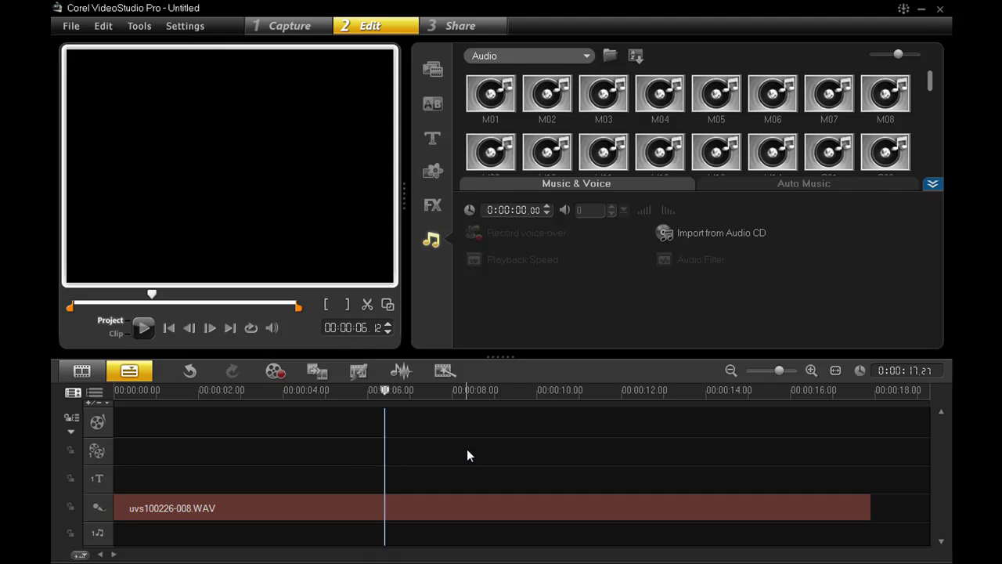
- Set the voice clip's playback speed to 200%
{"action": "left_click", "coordinate": [465, 505]}
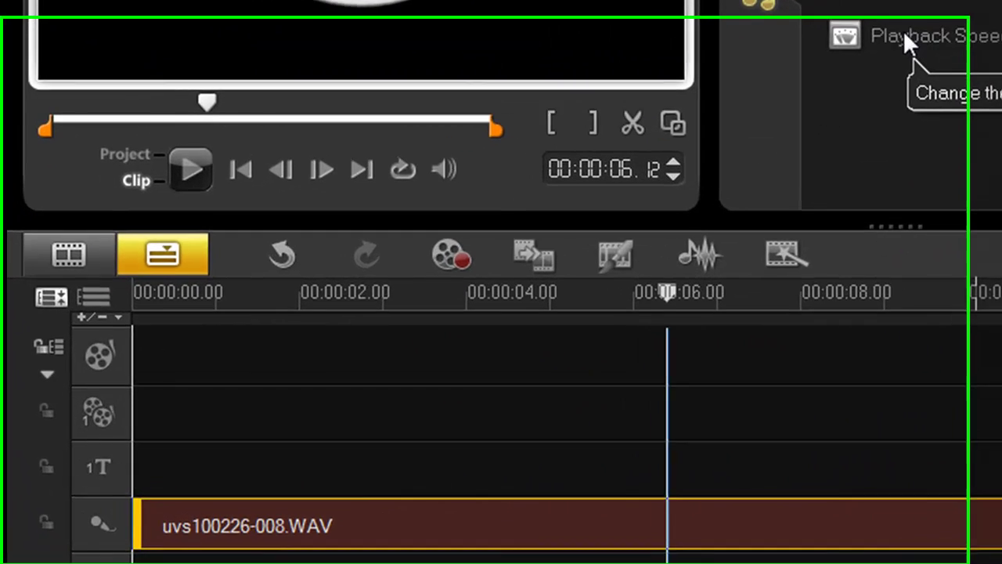
{"action": "left_click", "coordinate": [505, 259]}
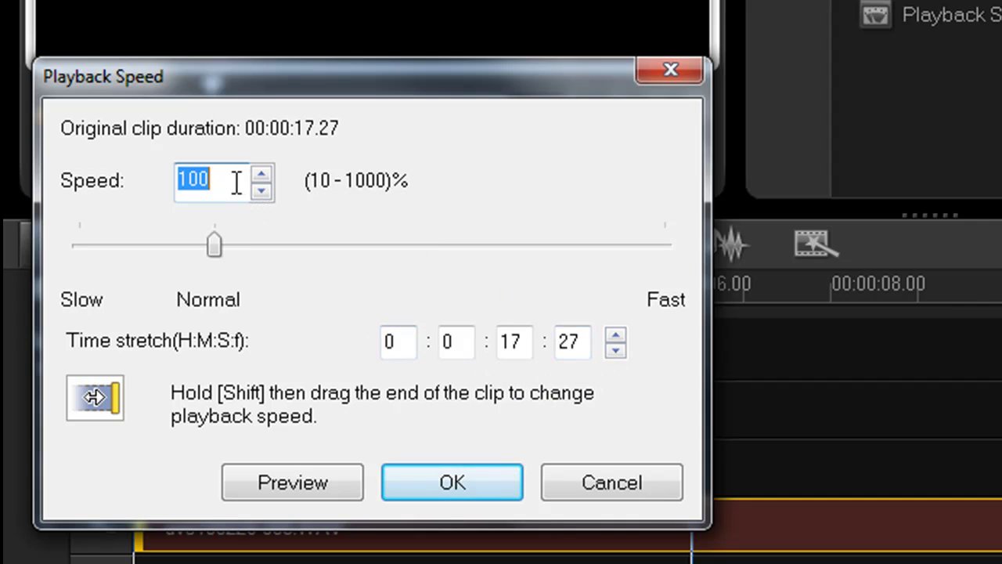
{"action": "type", "text": "200"}
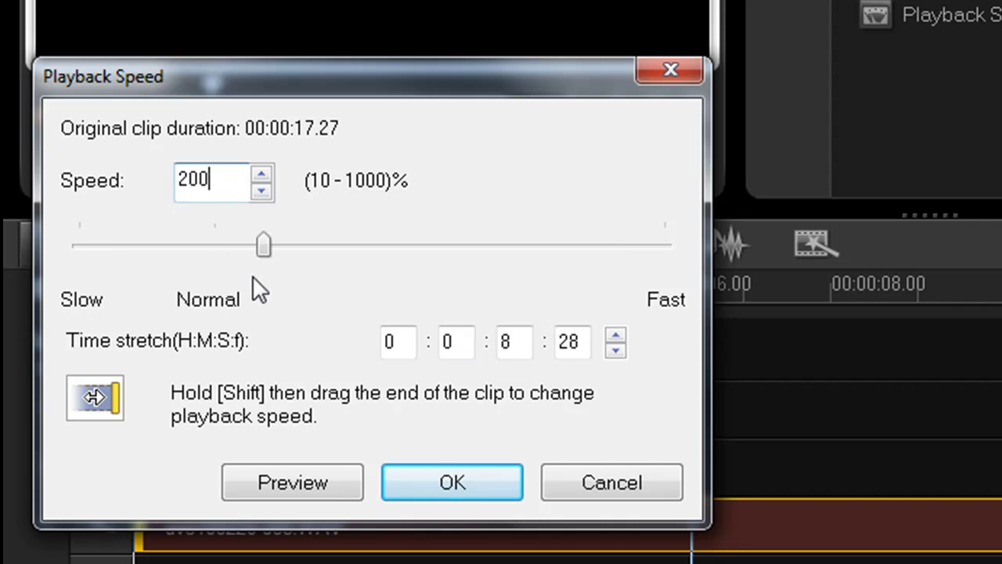
{"action": "left_click", "coordinate": [396, 473]}
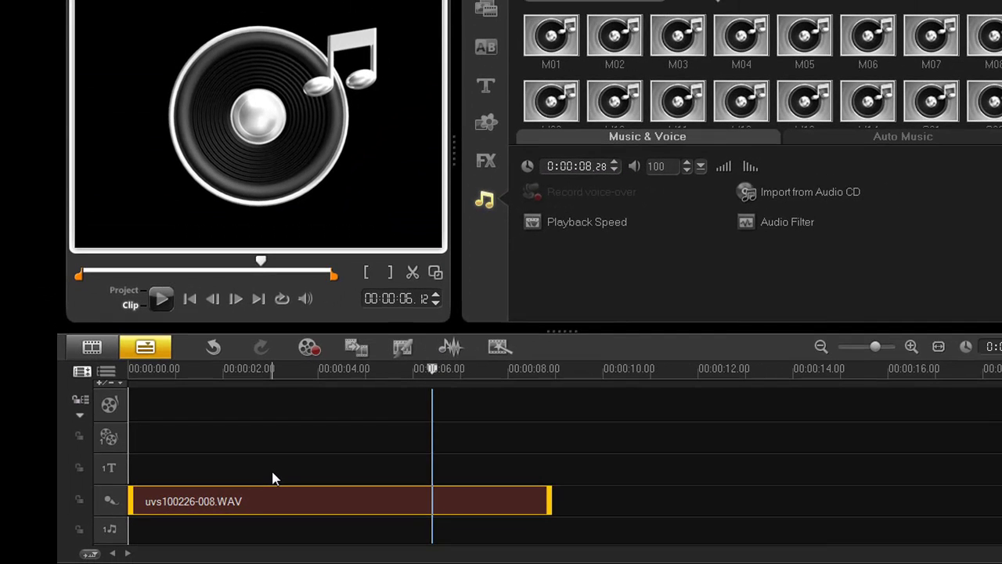
- Preview the sped-up voice clip from the start
{"action": "key", "text": "Home"}
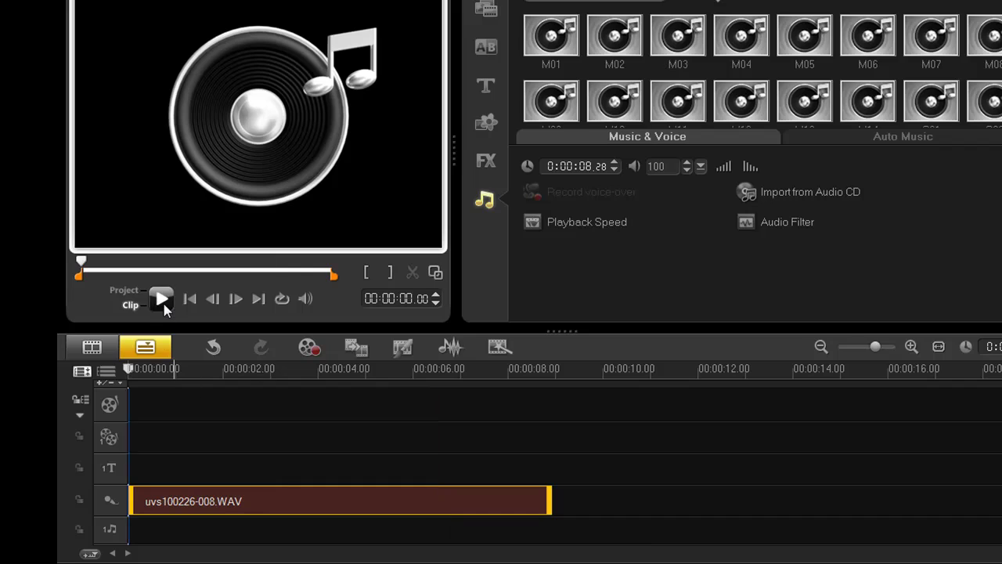
{"action": "left_click", "coordinate": [164, 303]}
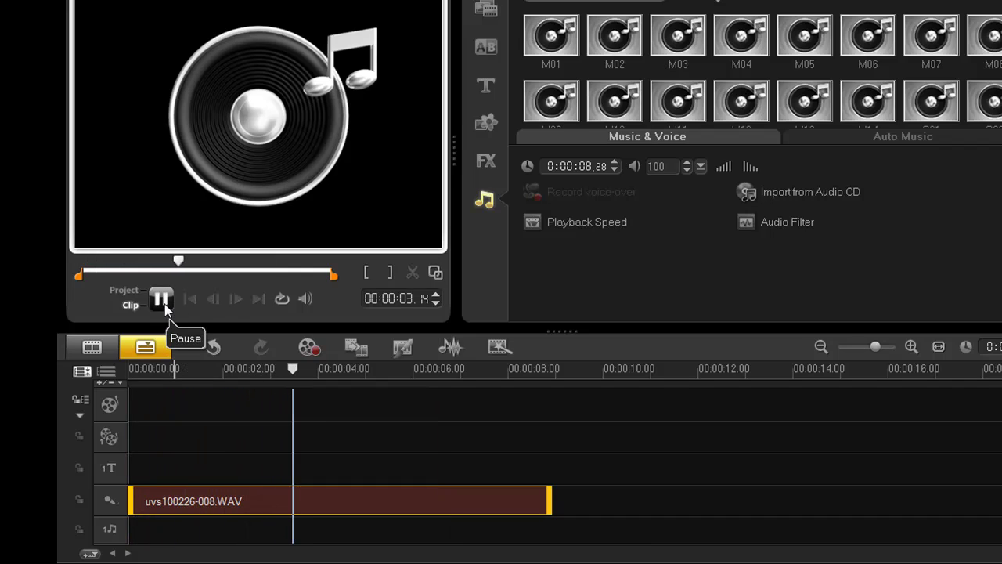
{"action": "left_click", "coordinate": [162, 300]}
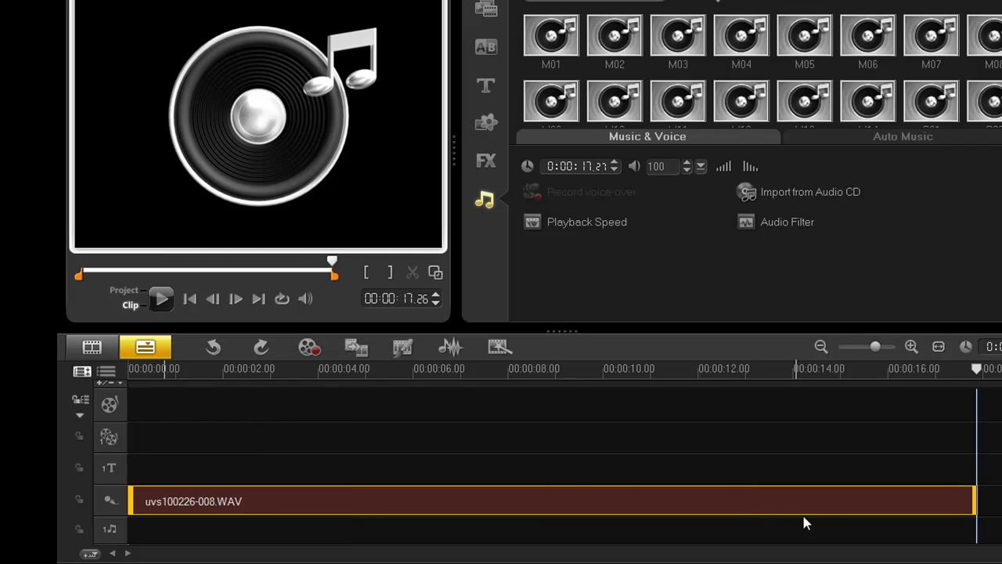
- Drag the voice clip's end to shorten it to about 7 seconds, previewing and redoing the trim
{"action": "left_click_drag", "start_coordinate": [973, 501], "coordinate": [531, 509]}
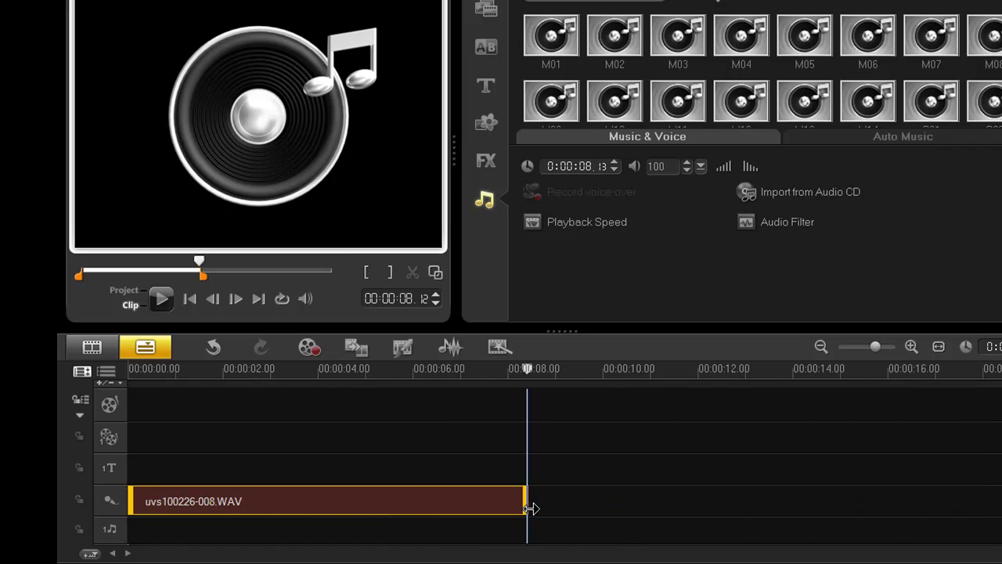
{"action": "left_click", "coordinate": [160, 298]}
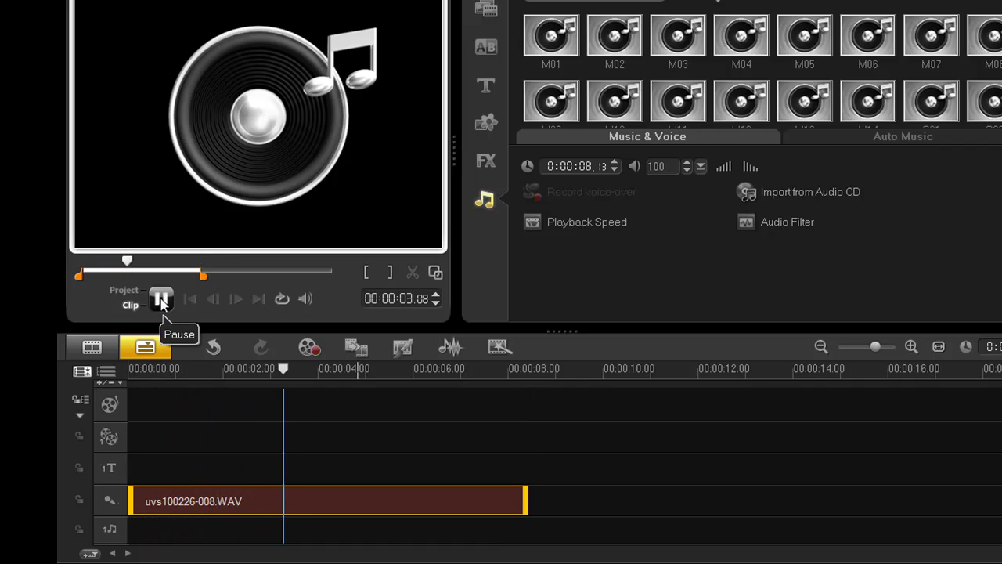
{"action": "left_click", "coordinate": [161, 299]}
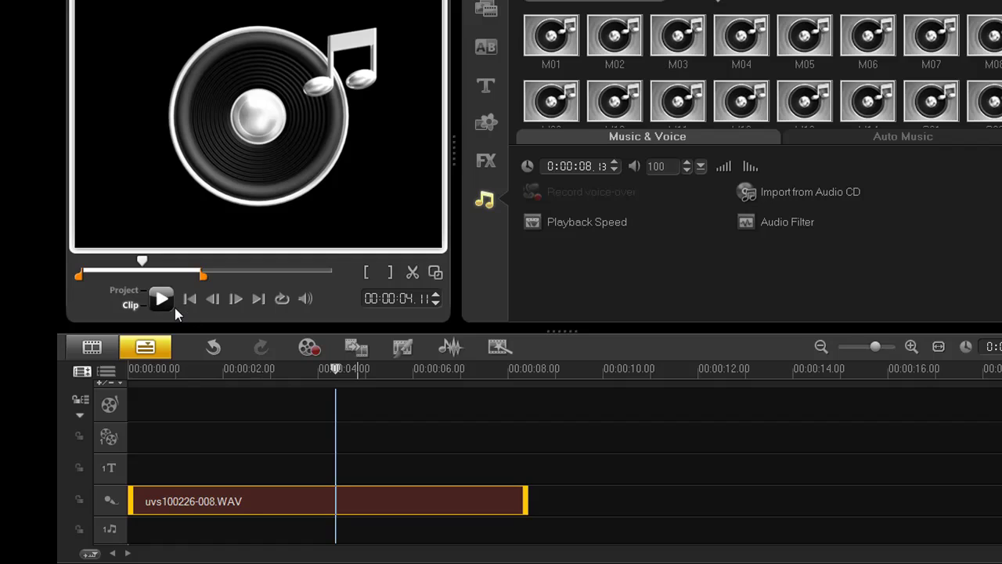
{"action": "key", "text": "ctrl+z"}
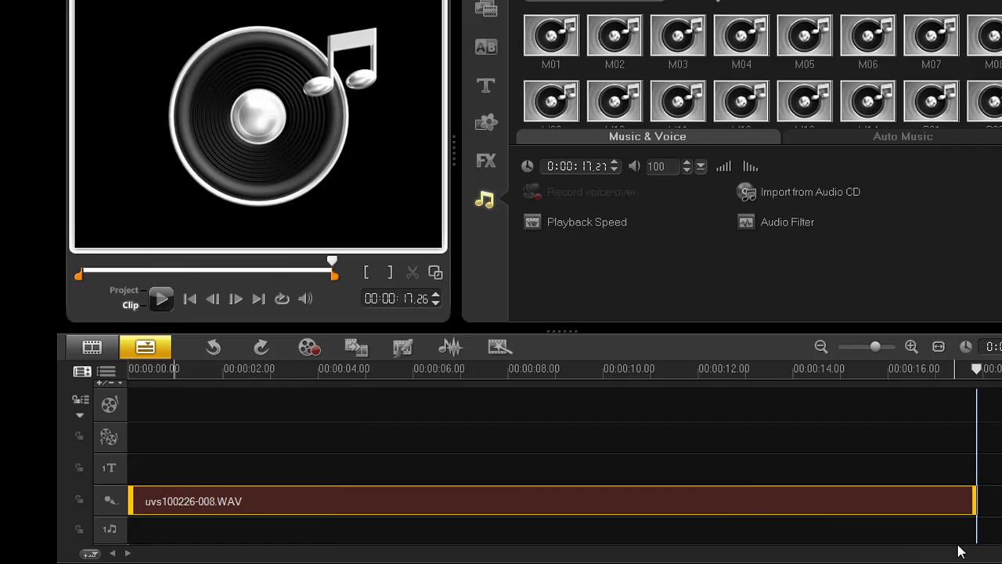
{"action": "left_click_drag", "start_coordinate": [975, 507], "coordinate": [500, 507]}
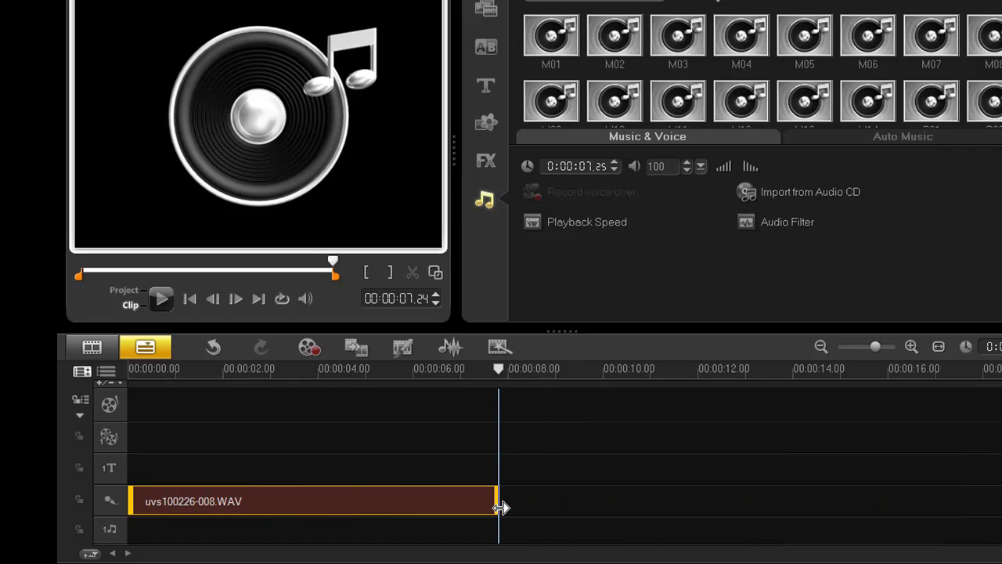
- Undo the trim to restore the full-length clip and bring up its audio filter list
{"action": "left_click", "coordinate": [189, 298]}
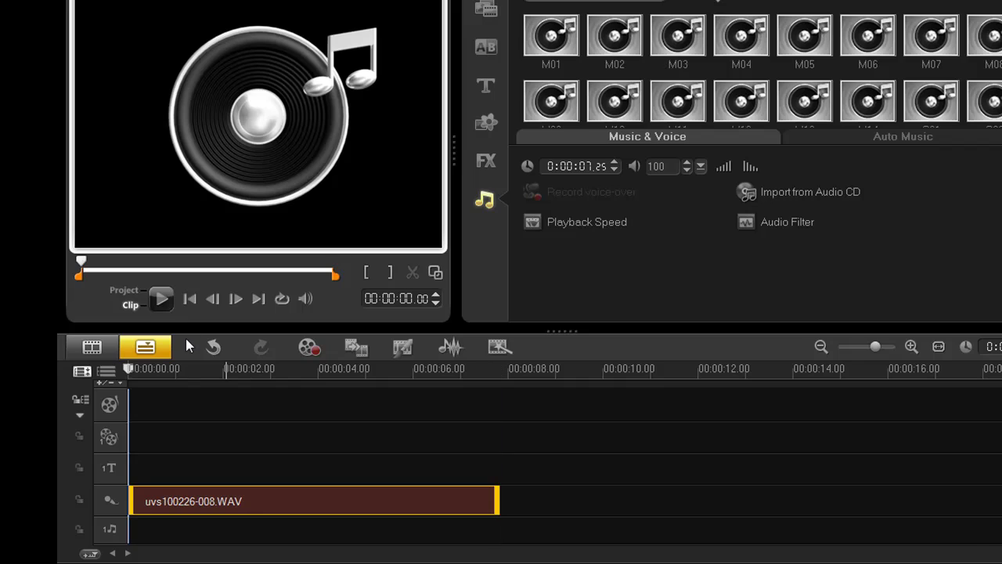
{"action": "key", "text": "ctrl+z"}
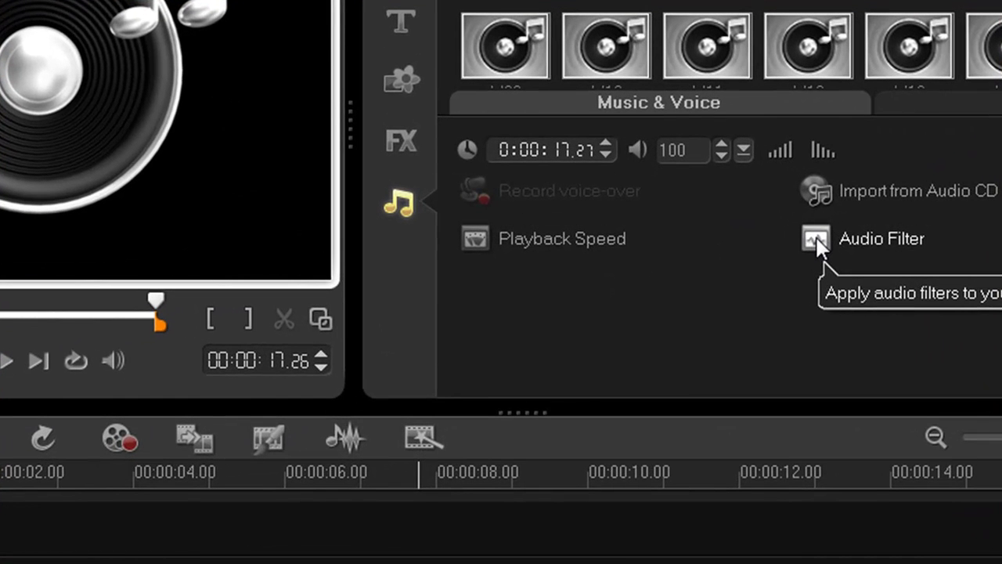
{"action": "left_click", "coordinate": [814, 239]}
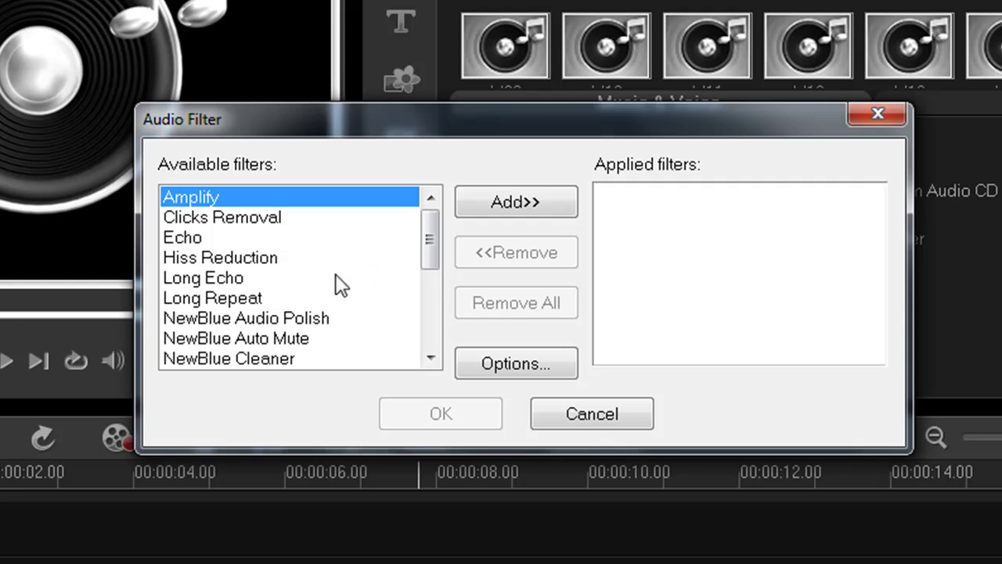
{"action": "left_click_drag", "start_coordinate": [429, 236], "coordinate": [441, 272]}
- Look through the NewBlue Auto Mute and NewBlue Cleaner settings without applying changes
{"action": "left_click", "coordinate": [304, 227]}
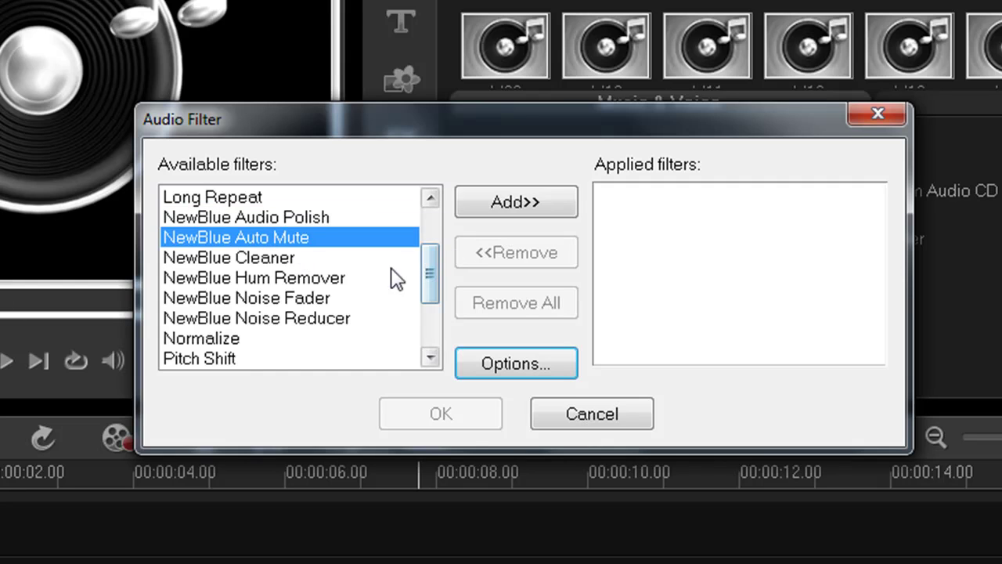
{"action": "left_click", "coordinate": [509, 360]}
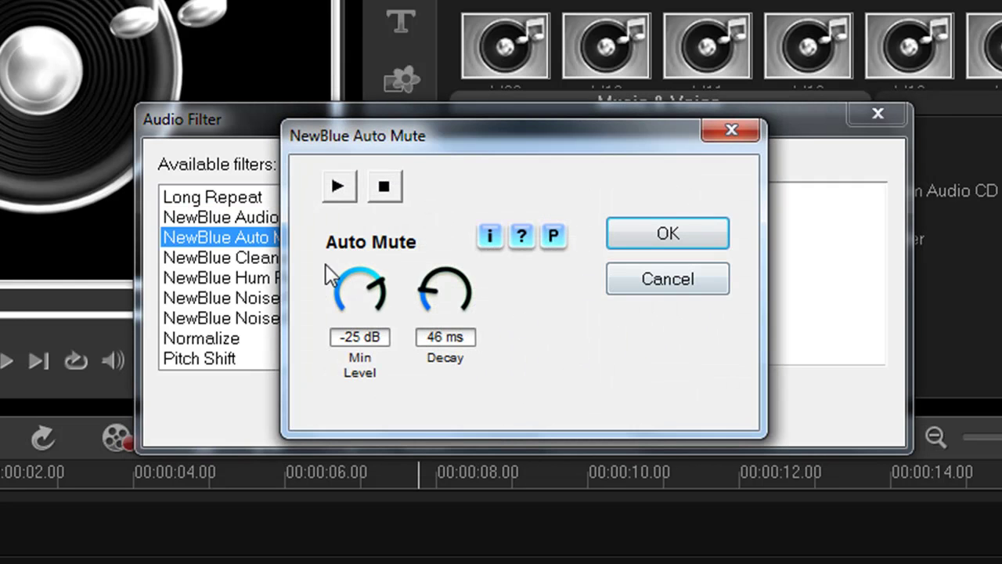
{"action": "left_click", "coordinate": [646, 285]}
{"action": "left_click", "coordinate": [291, 260]}
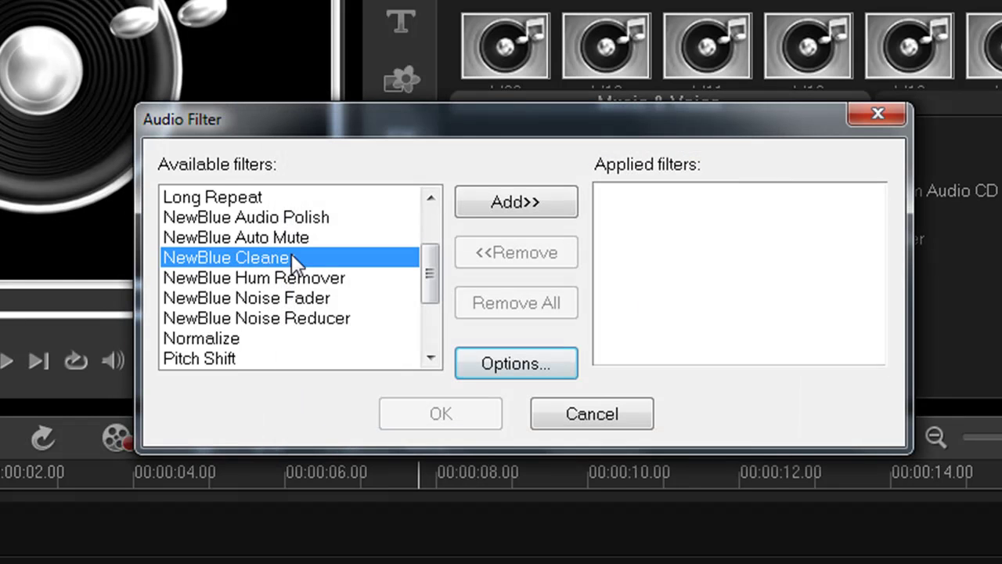
{"action": "left_click", "coordinate": [479, 361]}
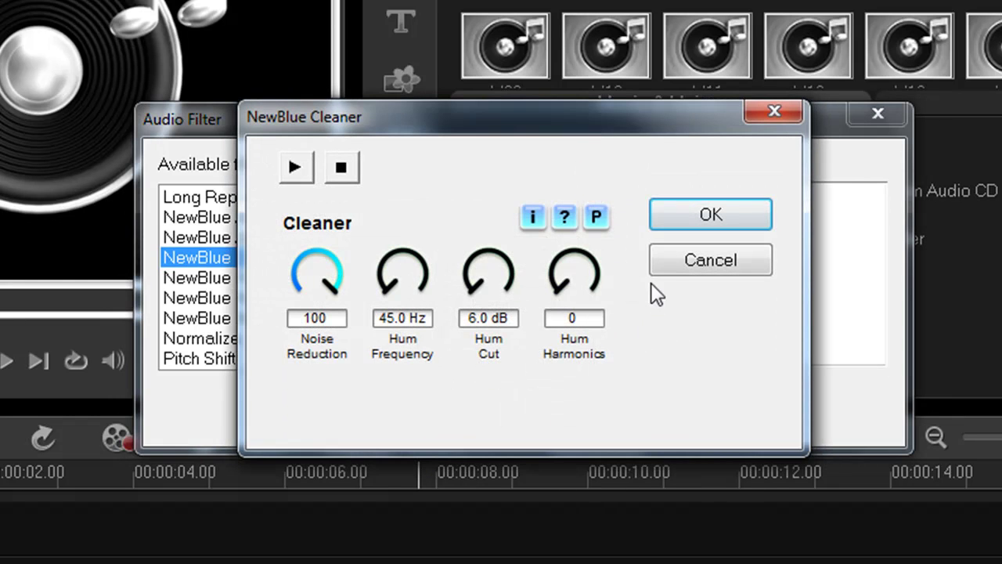
{"action": "left_click", "coordinate": [665, 263]}
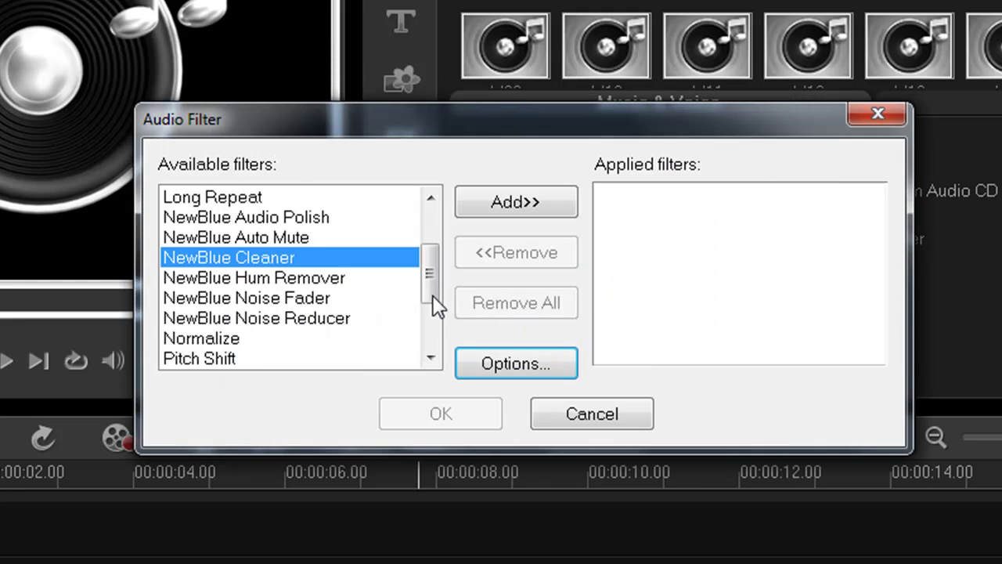
{"action": "left_click_drag", "start_coordinate": [433, 281], "coordinate": [422, 293]}
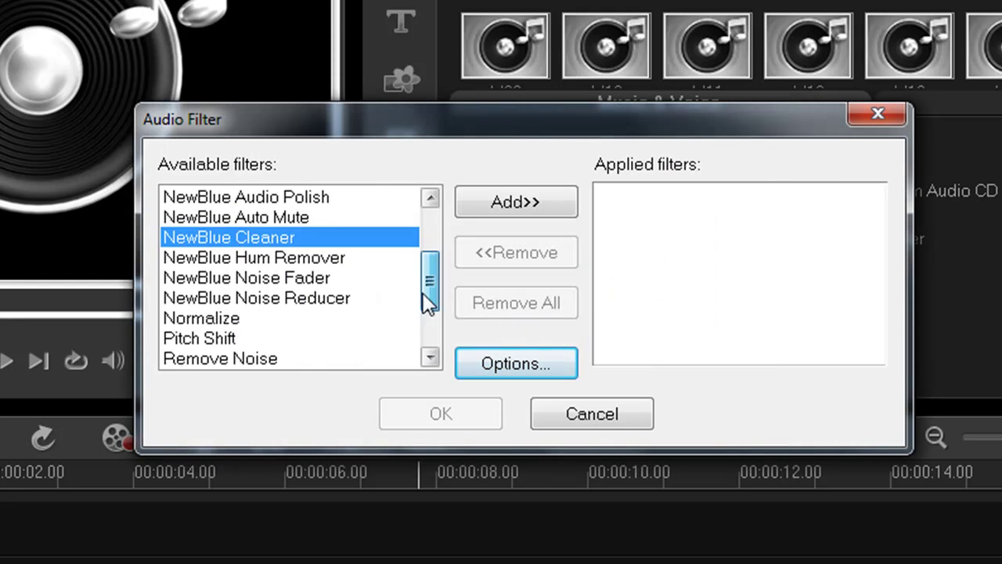
- Add Pitch Shift to the voice-over and set semitones to 8, previewing -7 first
{"action": "left_click", "coordinate": [233, 339]}
{"action": "left_click", "coordinate": [522, 206]}
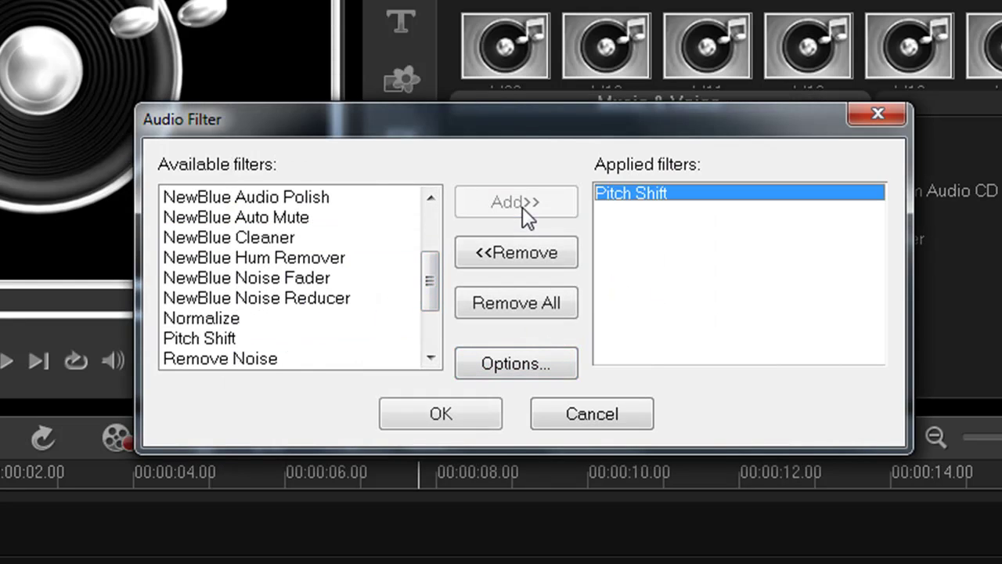
{"action": "left_click", "coordinate": [540, 362]}
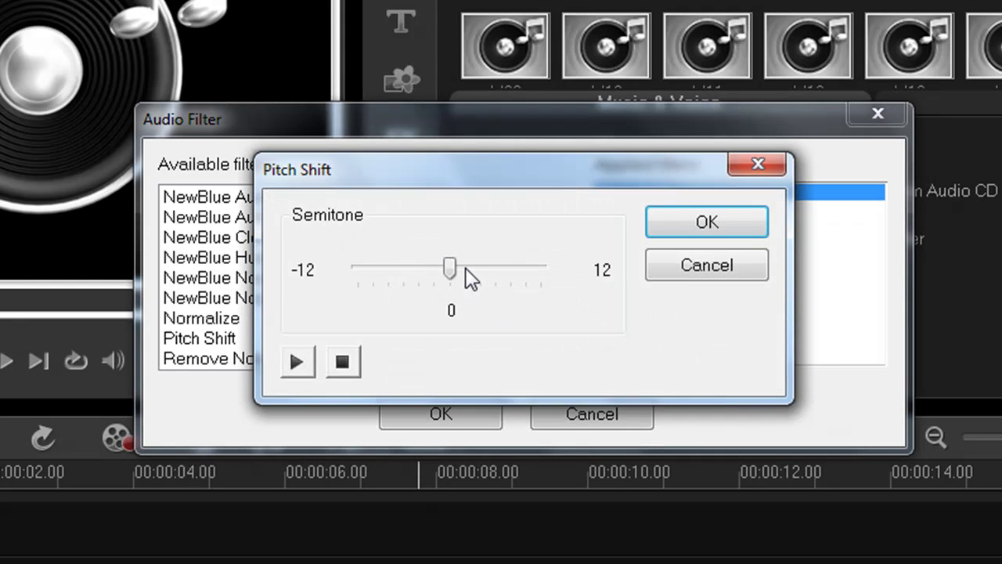
{"action": "left_click_drag", "start_coordinate": [439, 270], "coordinate": [393, 275]}
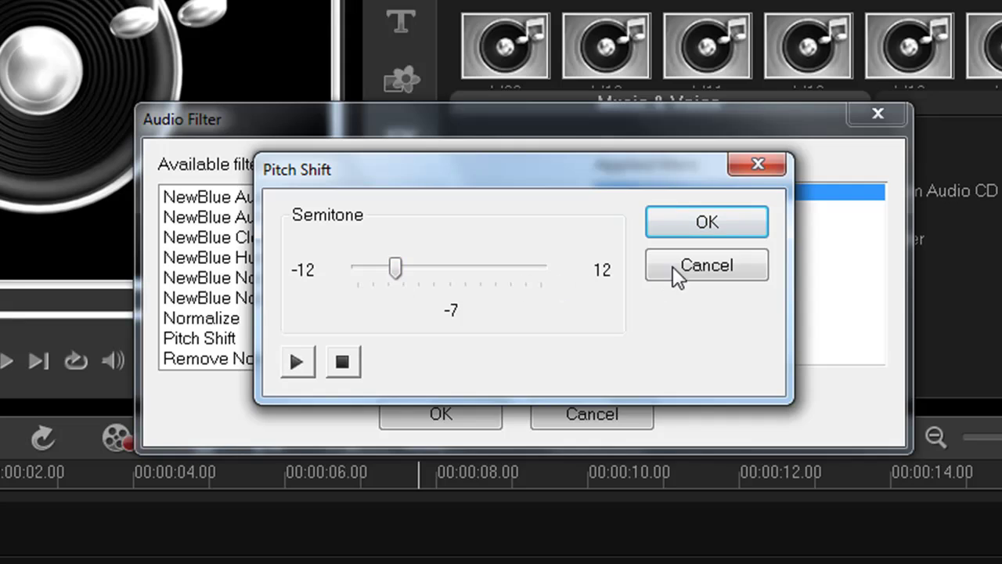
{"action": "left_click", "coordinate": [298, 362]}
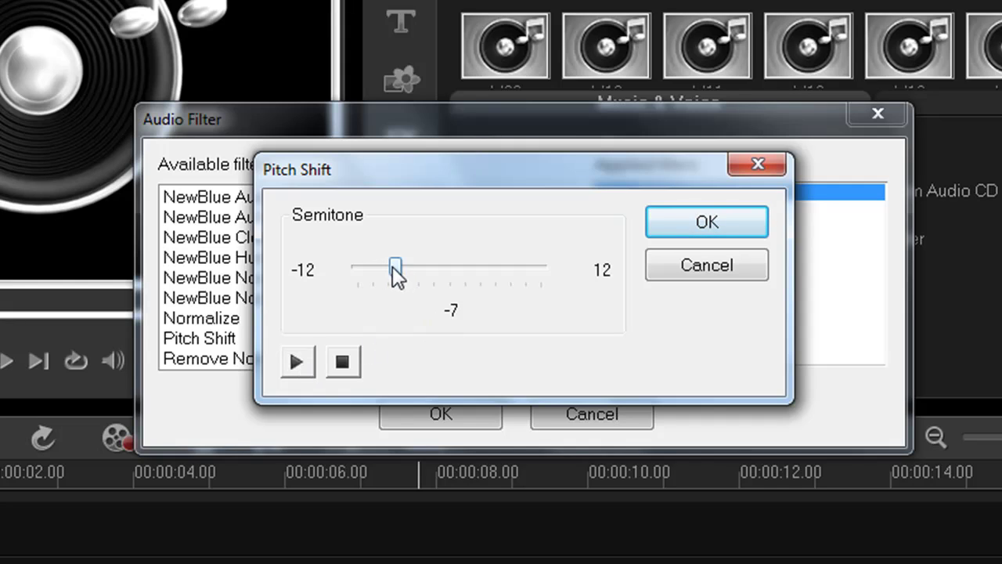
{"action": "left_click_drag", "start_coordinate": [395, 270], "coordinate": [508, 278]}
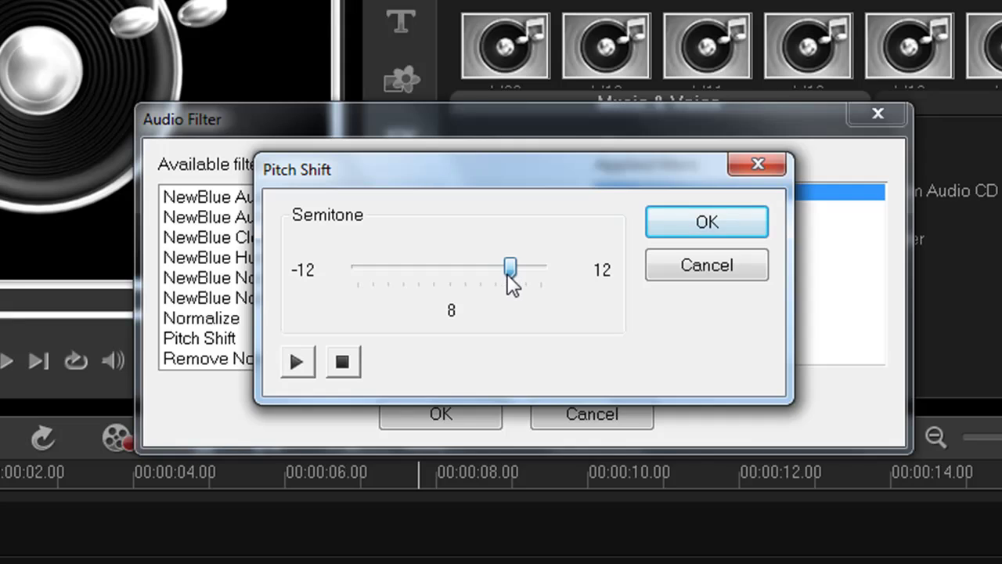
{"action": "left_click", "coordinate": [299, 360]}
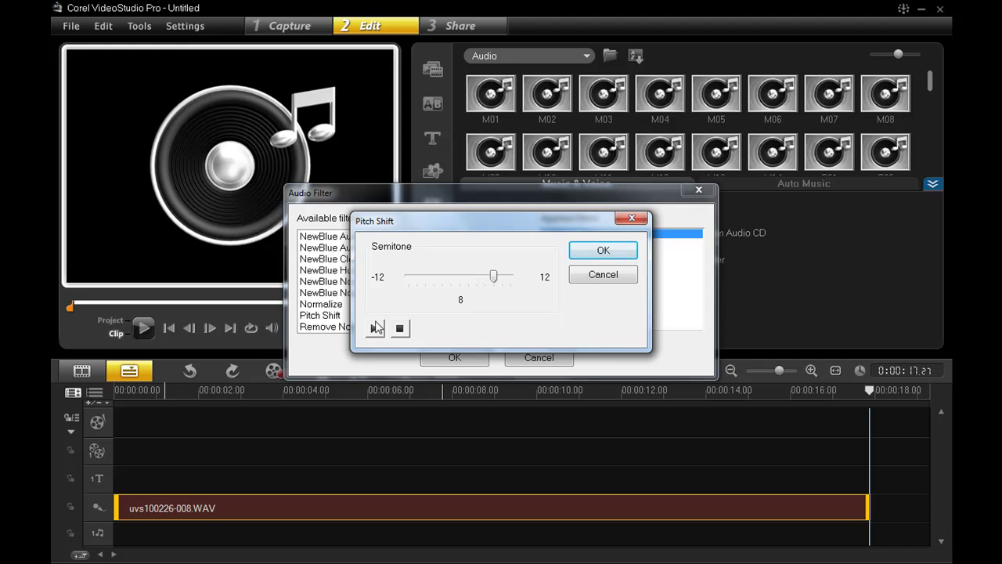
- Play the project with its Long Echo, Reverb and Long Repeat voice pieces
{"action": "left_click", "coordinate": [142, 328]}
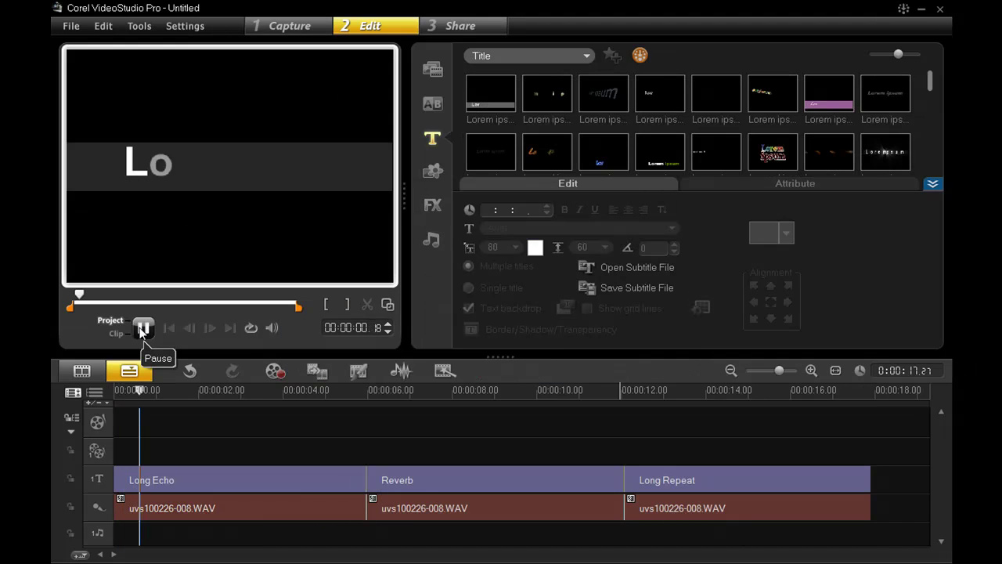